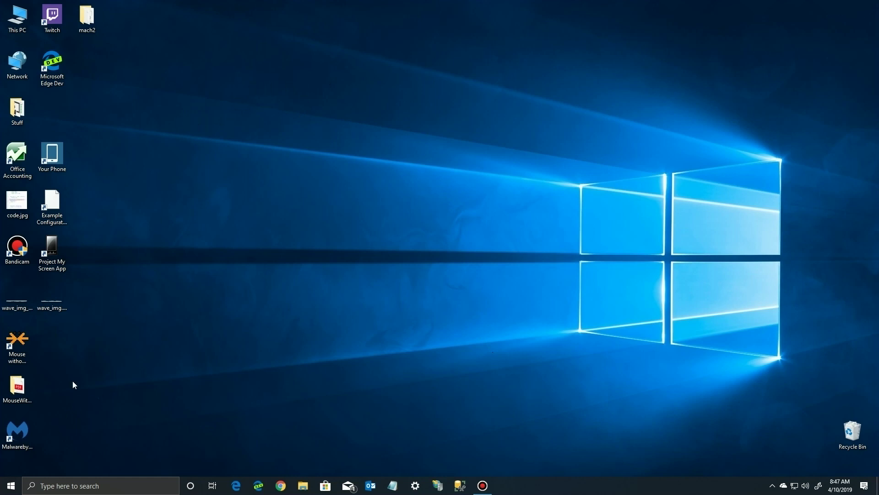
Launch Edge Dev and open Apps > Manage apps, which shows no installed apps
double_click(52, 69)
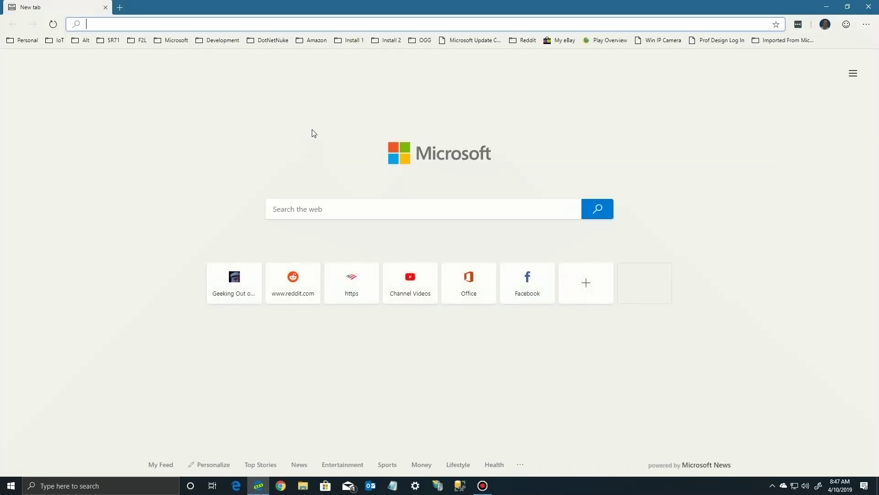
click(867, 24)
mouse_move(770, 155)
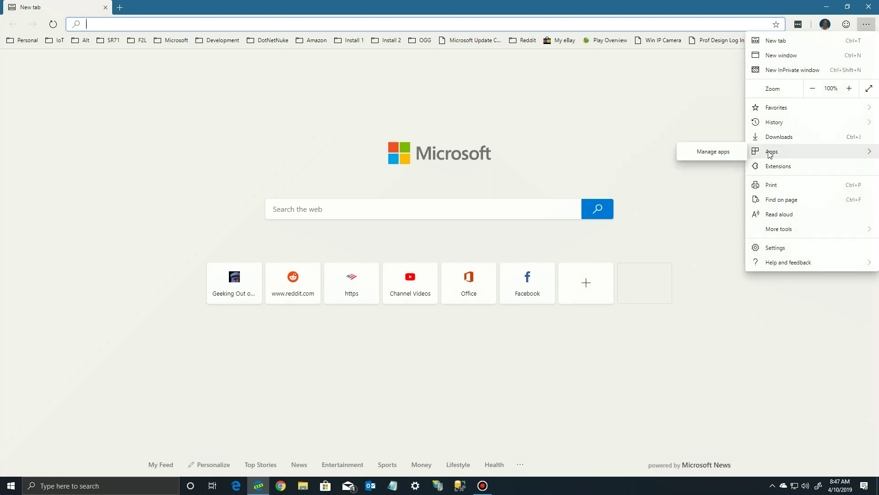
click(715, 152)
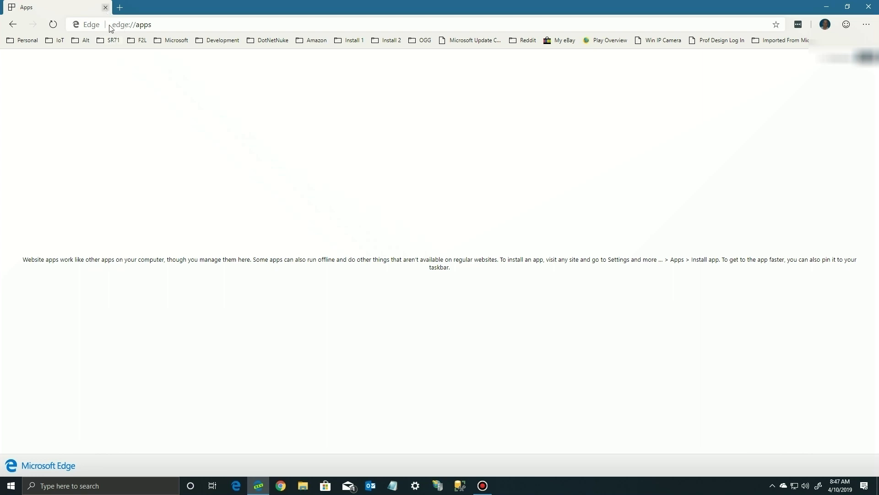
Search for oldguygeek in a new tab and open the Geeking Out on Windows site
click(119, 8)
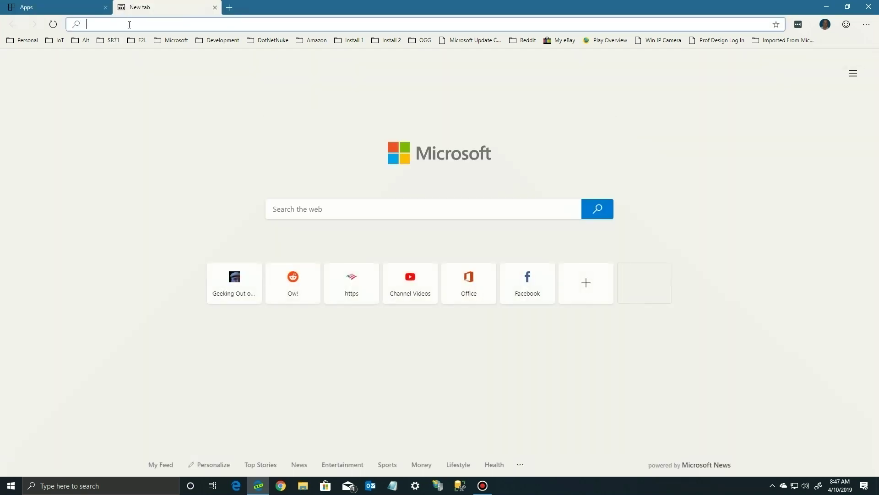
text(o)
key(Return)
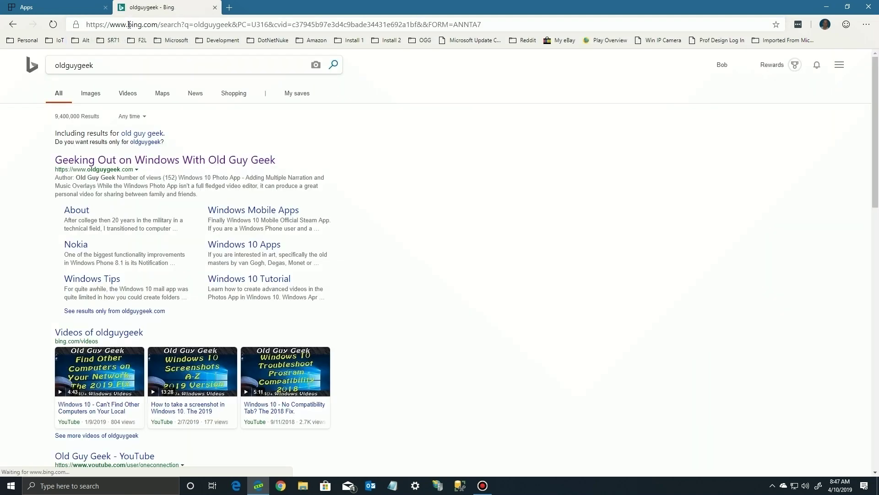
click(176, 163)
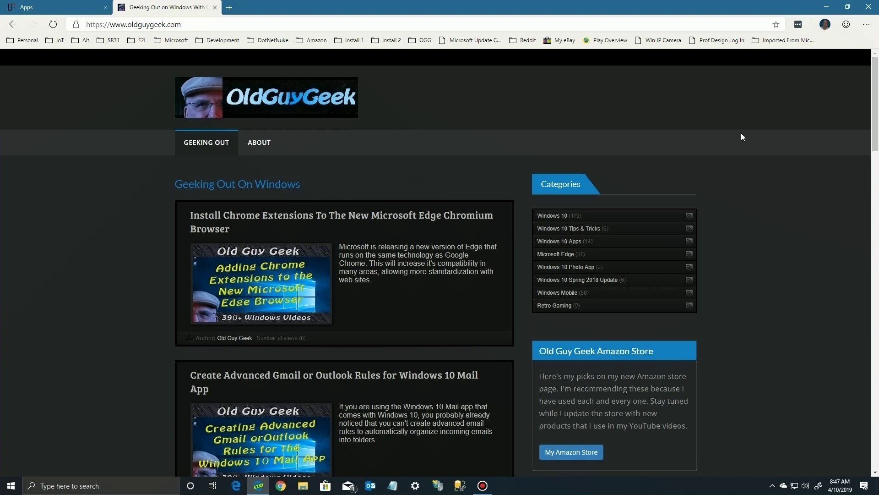
click(863, 25)
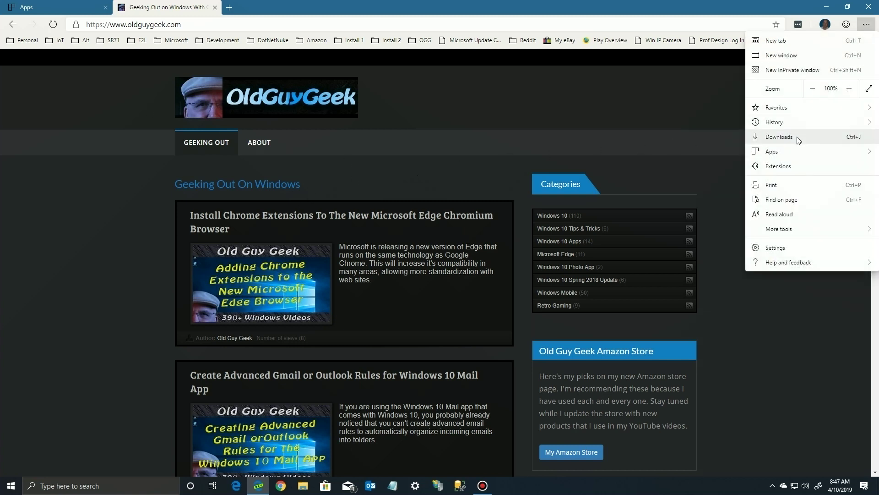
Install oldguygeek.com as an app, shortening its name to 'Old Guy Geek'
mouse_move(769, 155)
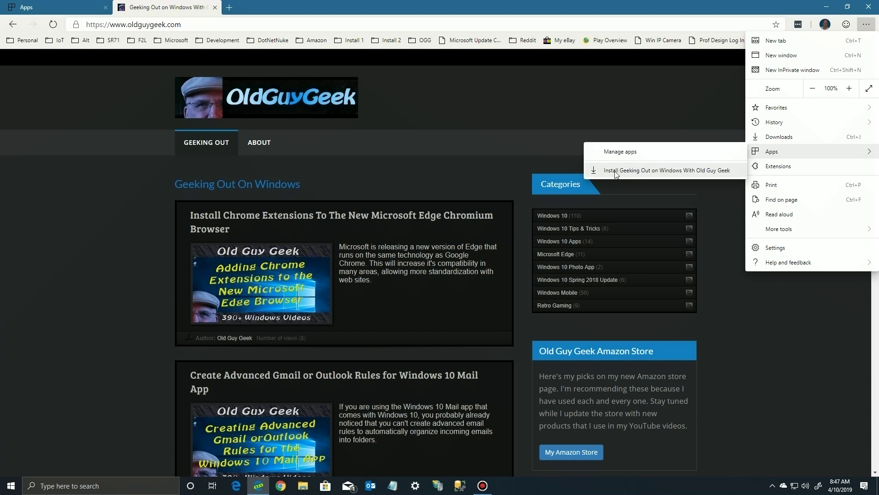
click(682, 174)
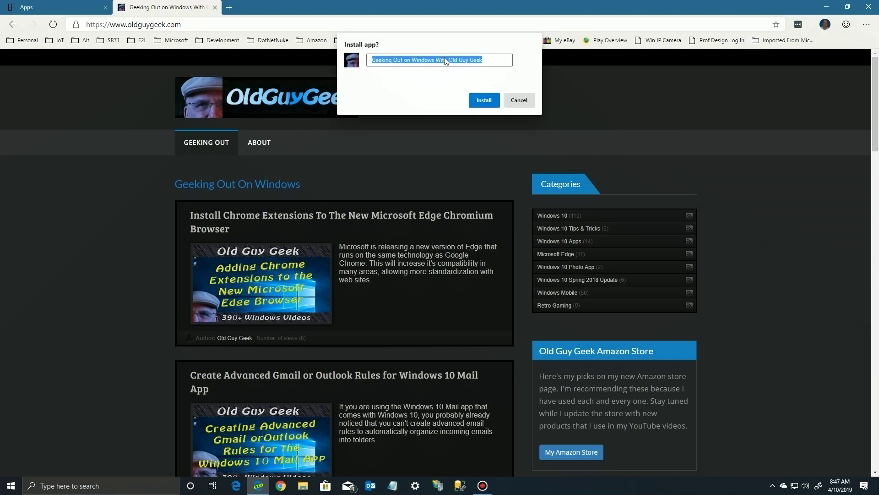
drag(444, 57, 375, 60)
key(BackSpace)
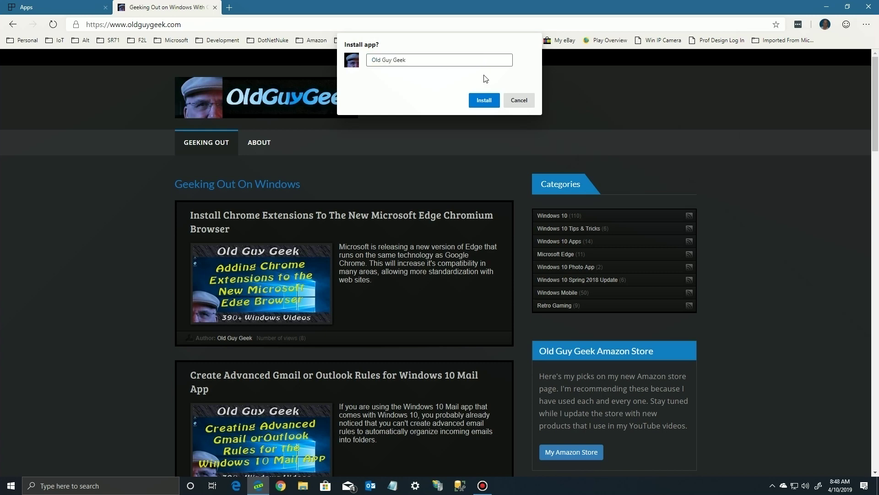
click(483, 99)
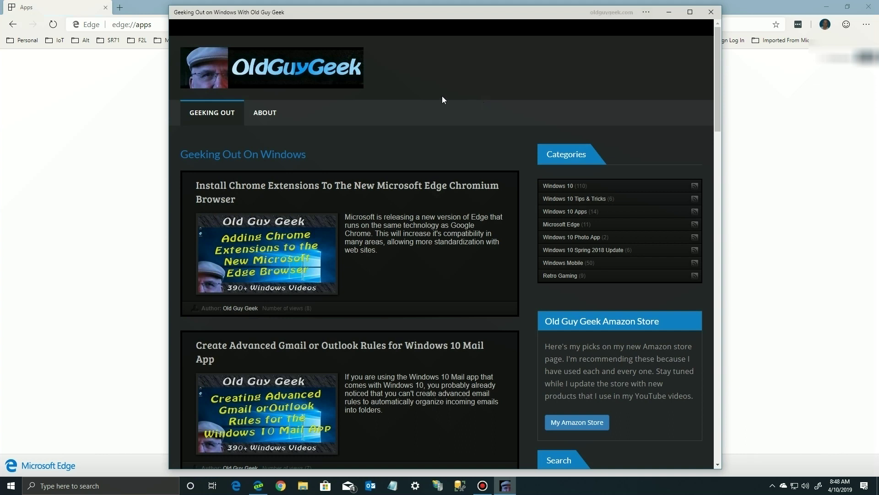
click(863, 9)
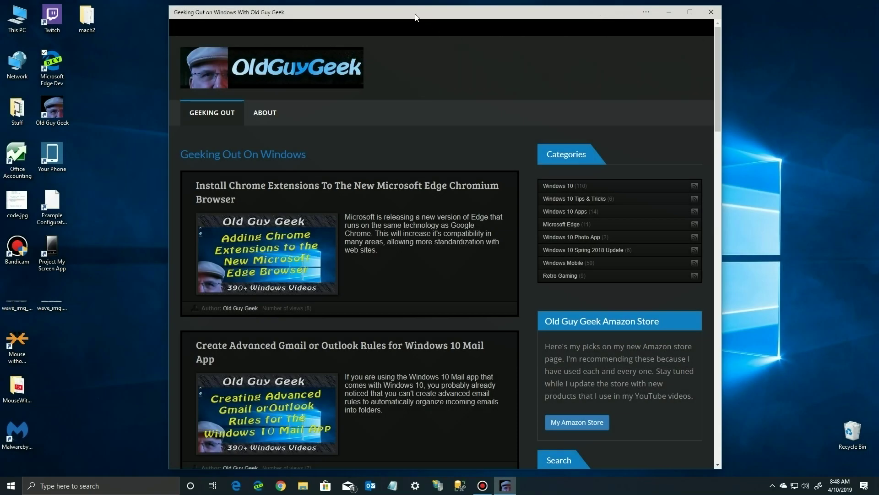
Resize the Old Guy Geek app window to test its mobile menu, then close it
drag(415, 17, 364, 22)
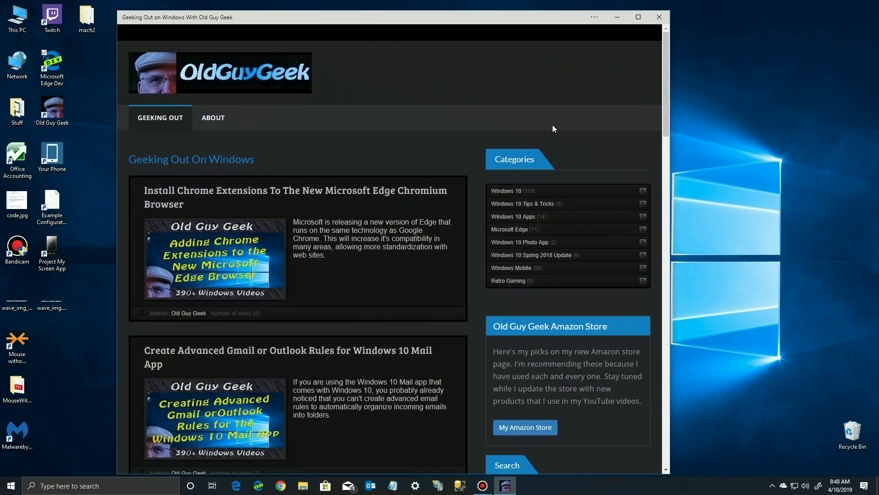
drag(671, 182, 357, 179)
click(340, 107)
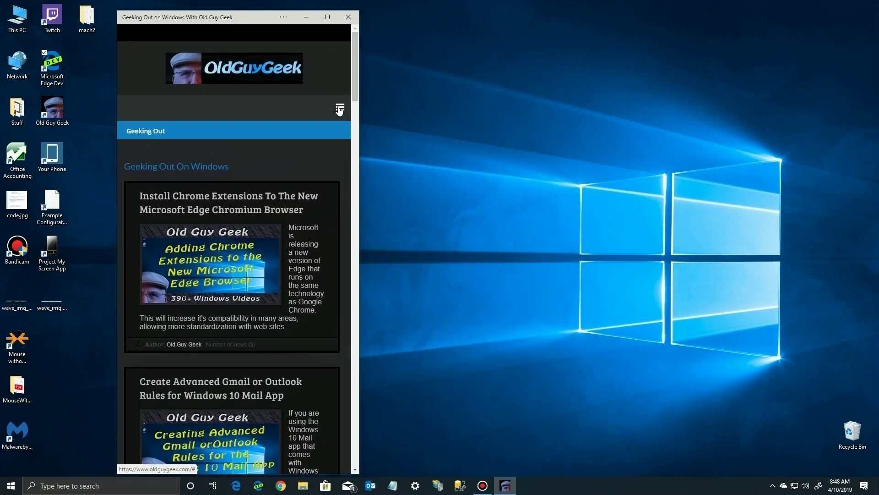
drag(358, 118, 613, 120)
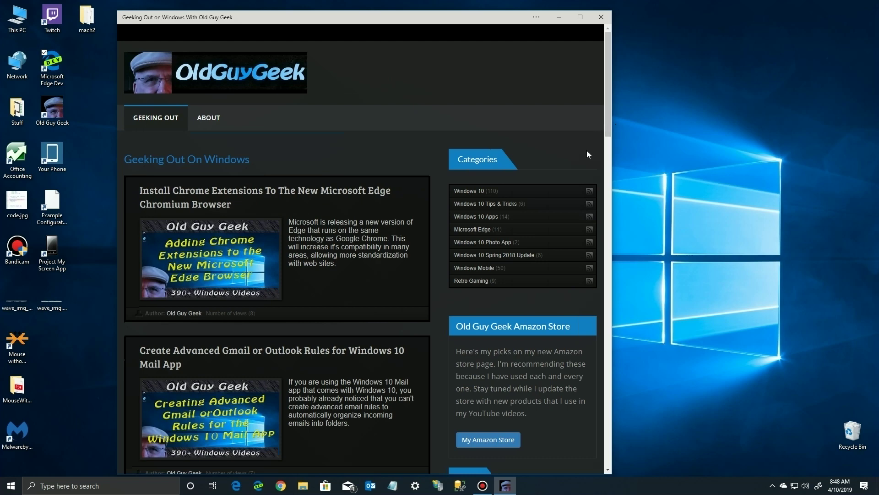
scroll(538, 235, down, 9)
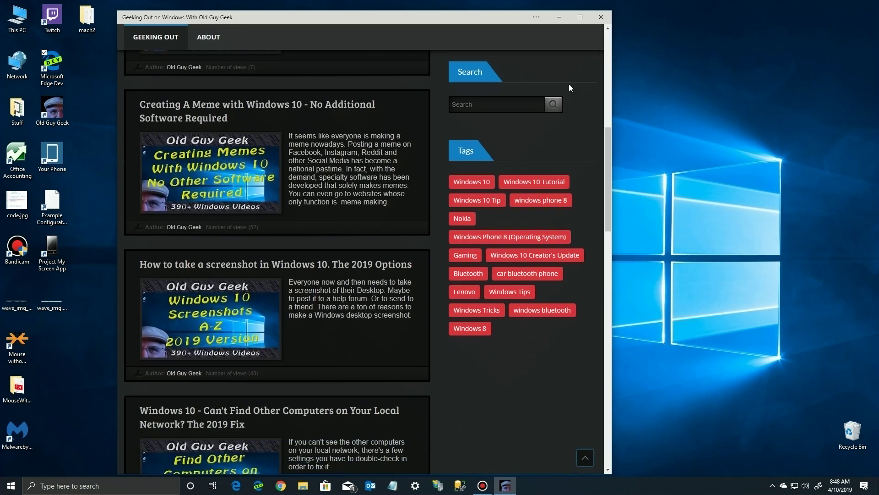
click(602, 18)
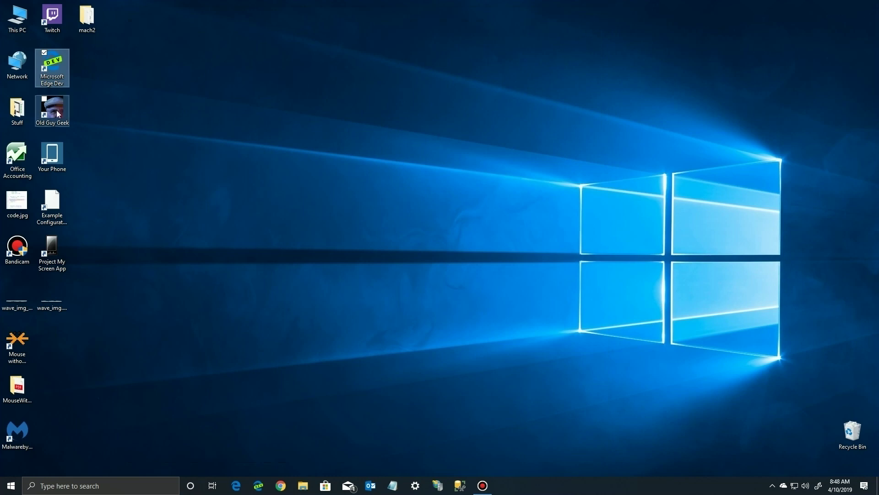
drag(56, 110, 335, 160)
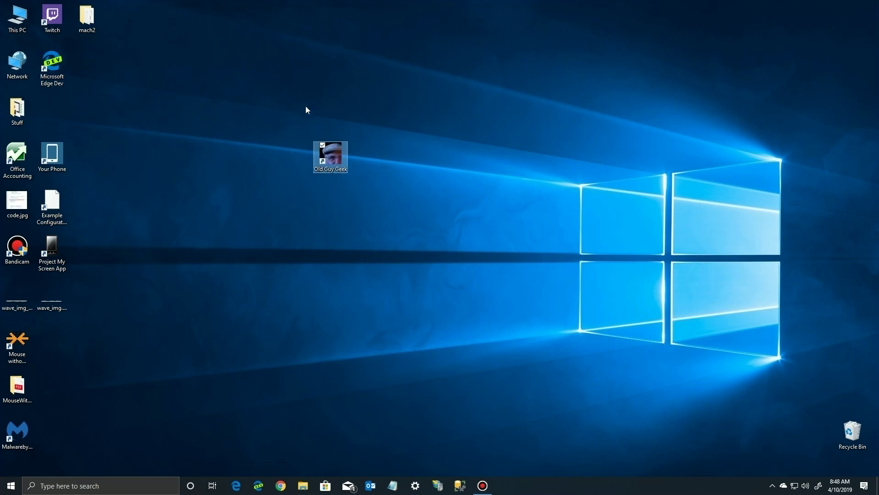
click(436, 174)
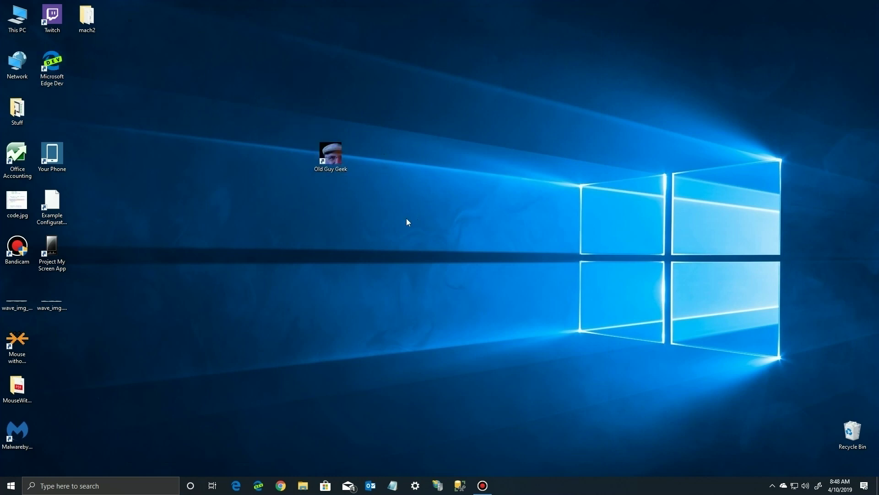
click(11, 485)
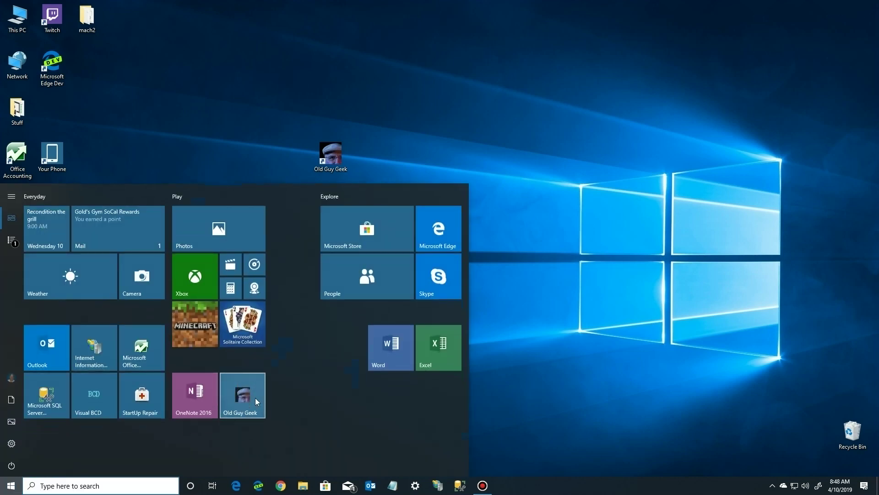
click(448, 135)
drag(339, 158, 64, 112)
click(258, 487)
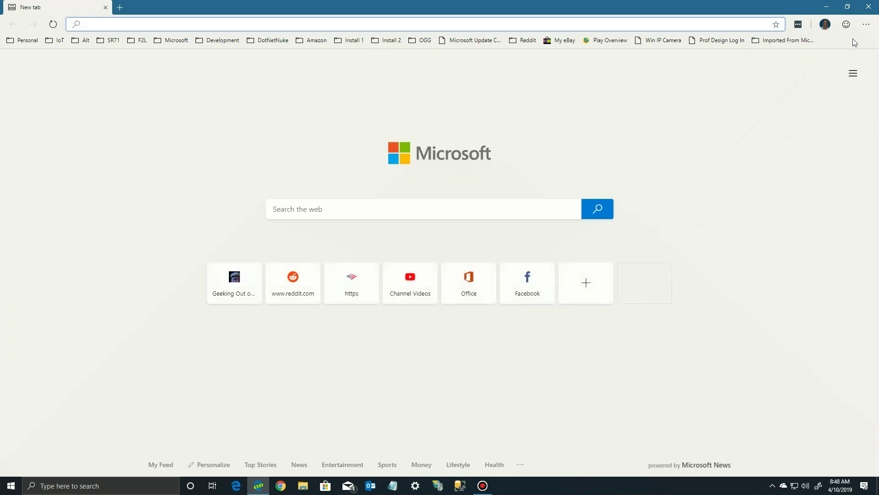
On edge://apps, turn off Open as window for Old Guy Geek and launch it in a tab
click(866, 24)
mouse_move(774, 153)
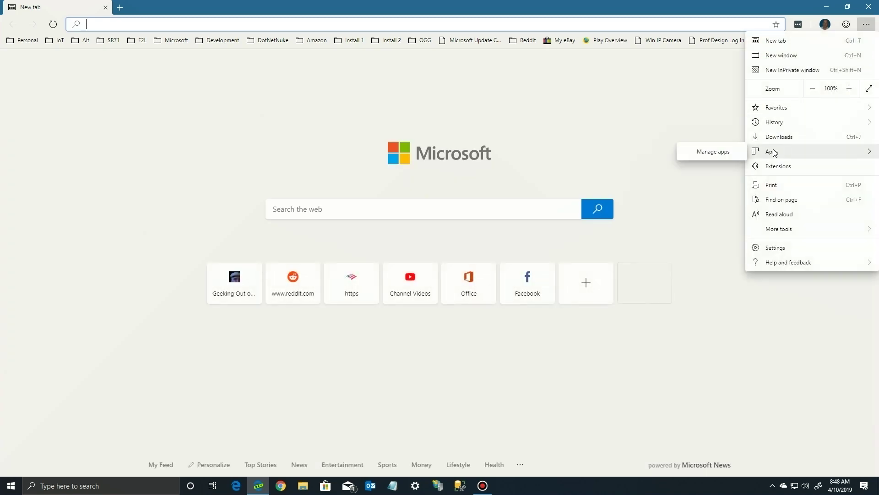
click(711, 153)
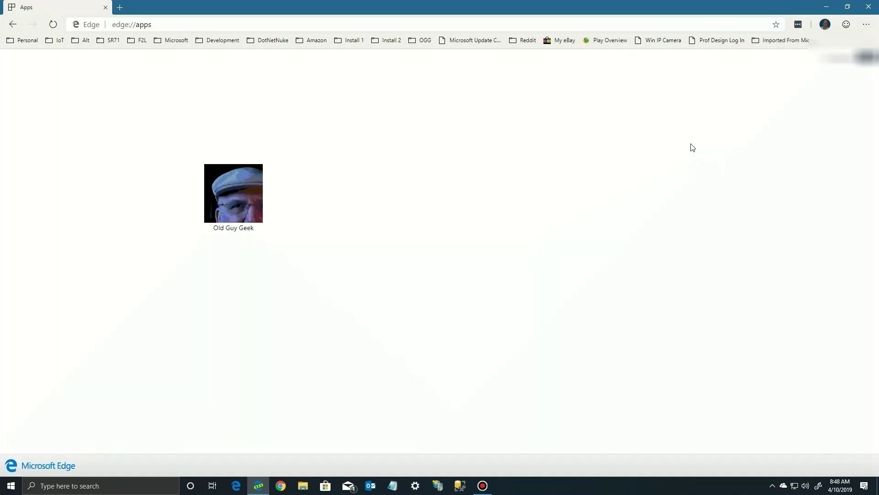
right_click(248, 203)
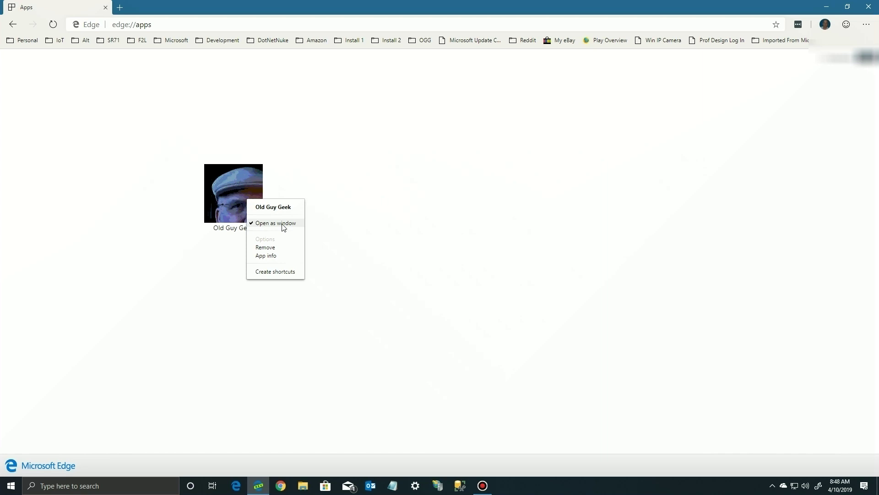
click(284, 227)
click(240, 202)
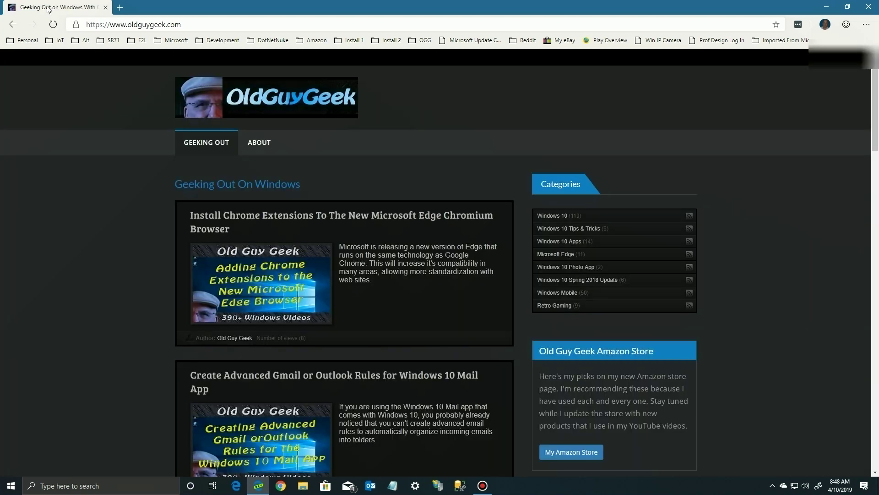
click(7, 26)
Re-enable Open as window for Old Guy Geek, launch it in its own window, then close it
right_click(248, 197)
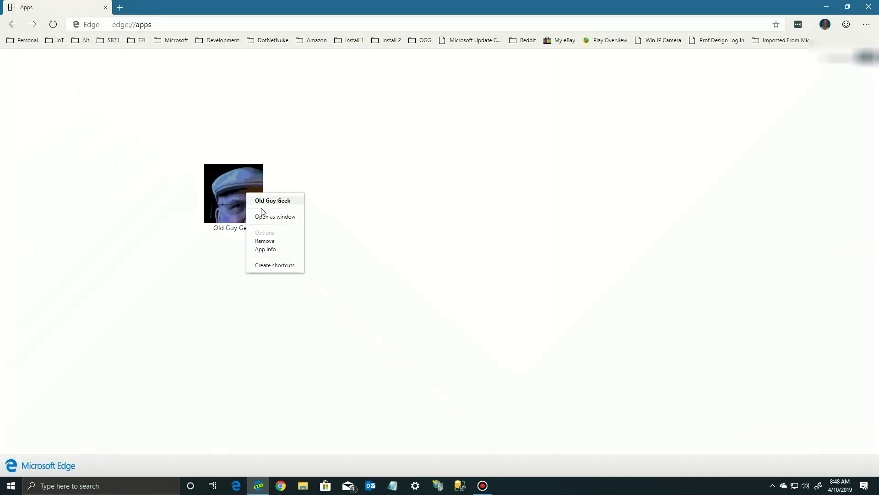
click(259, 217)
right_click(239, 204)
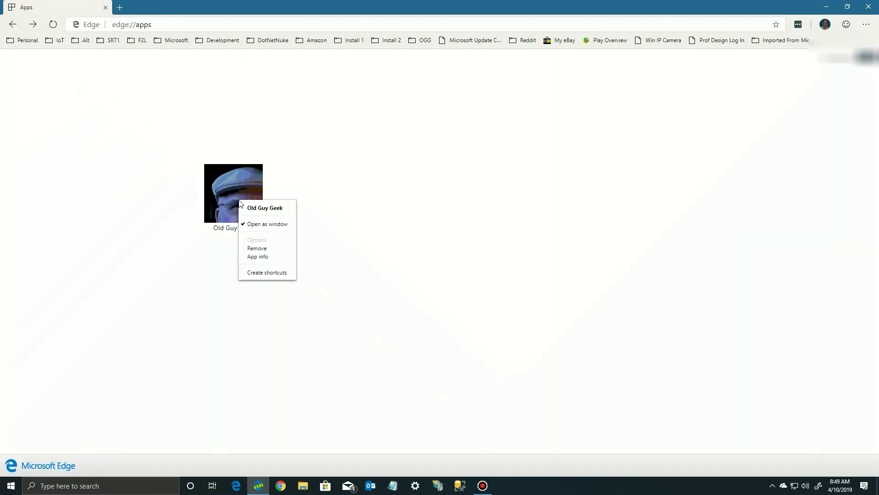
click(176, 187)
click(245, 187)
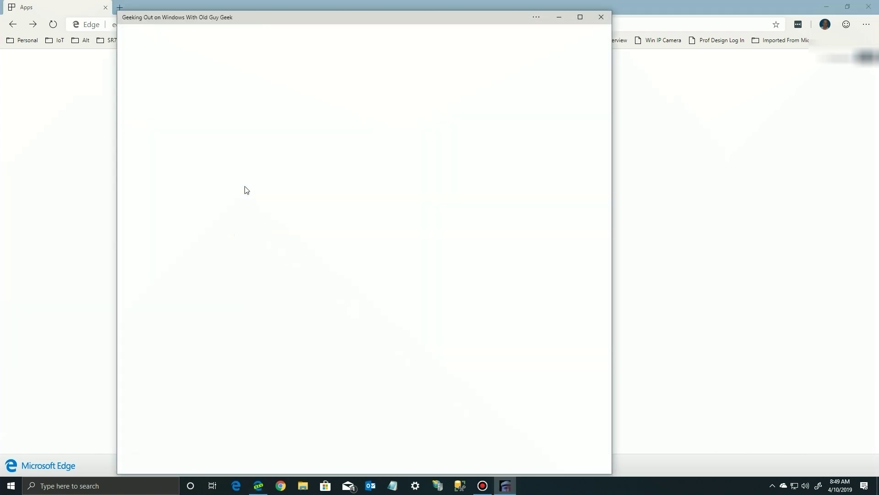
click(599, 18)
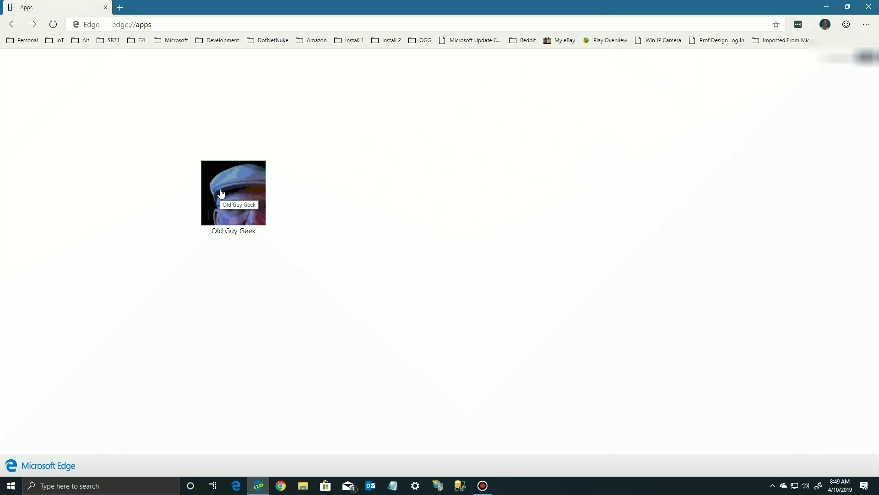
Create Desktop and Start menu shortcuts for the Old Guy Geek app
right_click(239, 192)
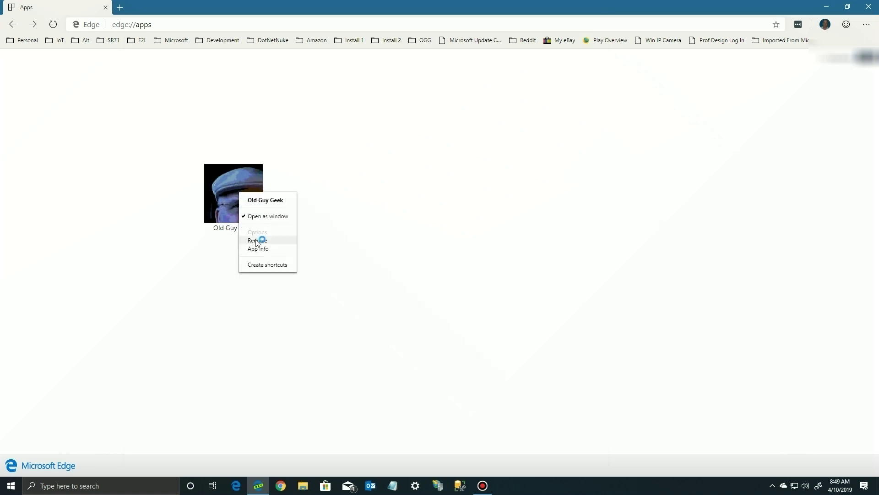
click(252, 266)
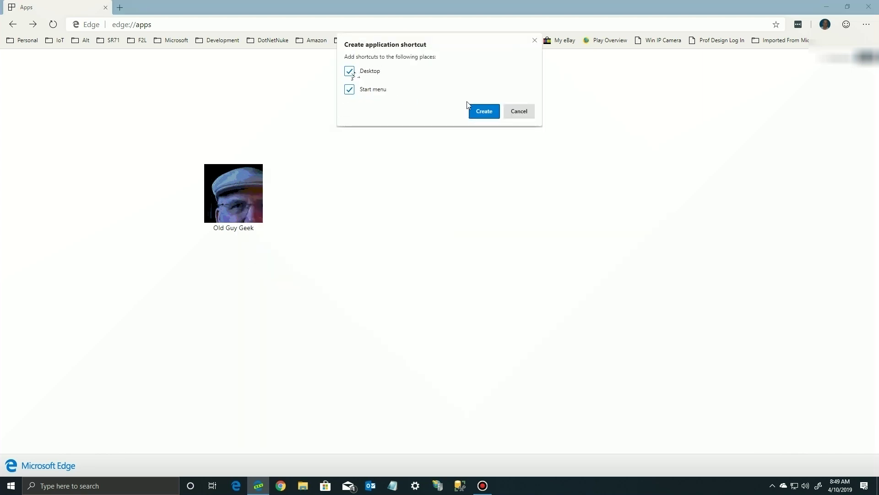
click(519, 112)
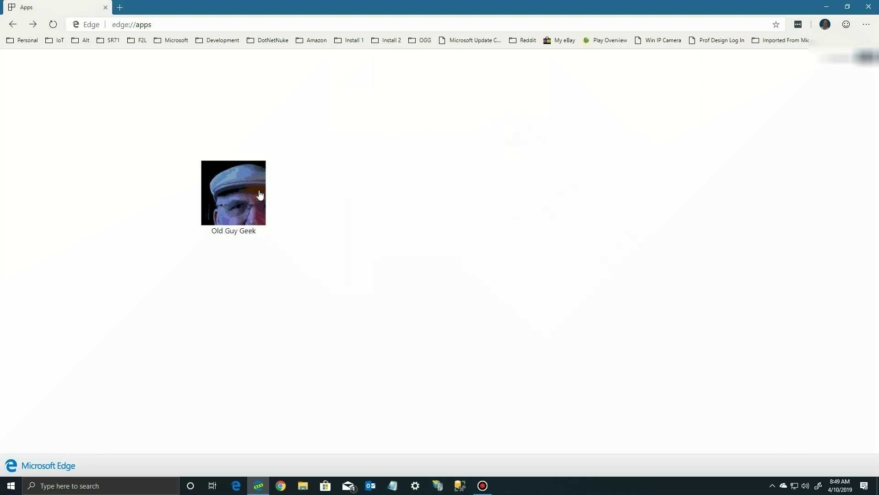
right_click(229, 195)
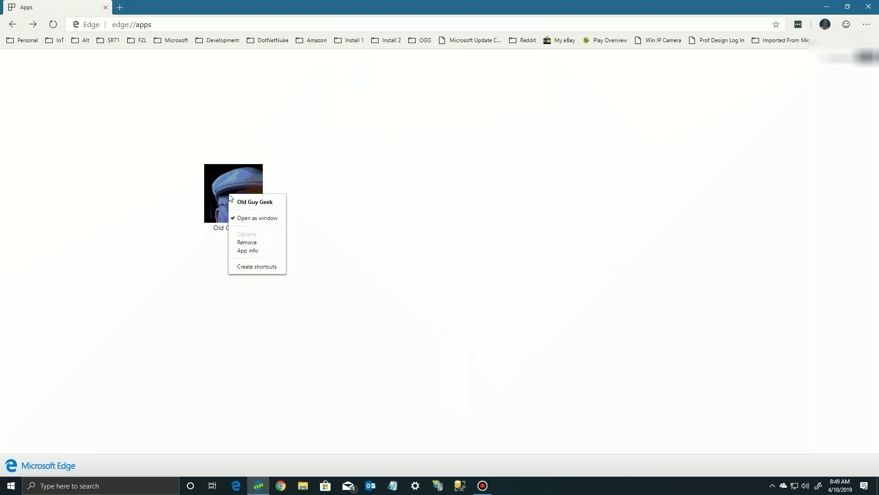
View the Old Guy Geek app info with oldguygeek.com's site permissions, then close it
click(242, 252)
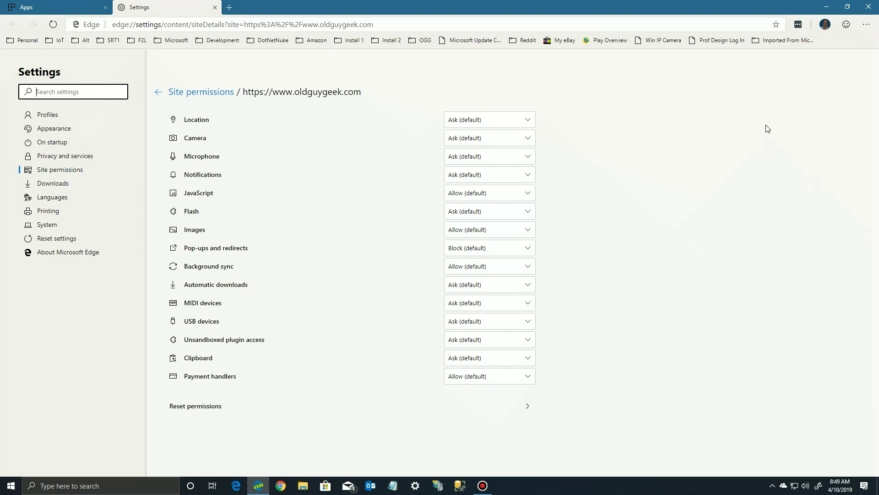
click(214, 8)
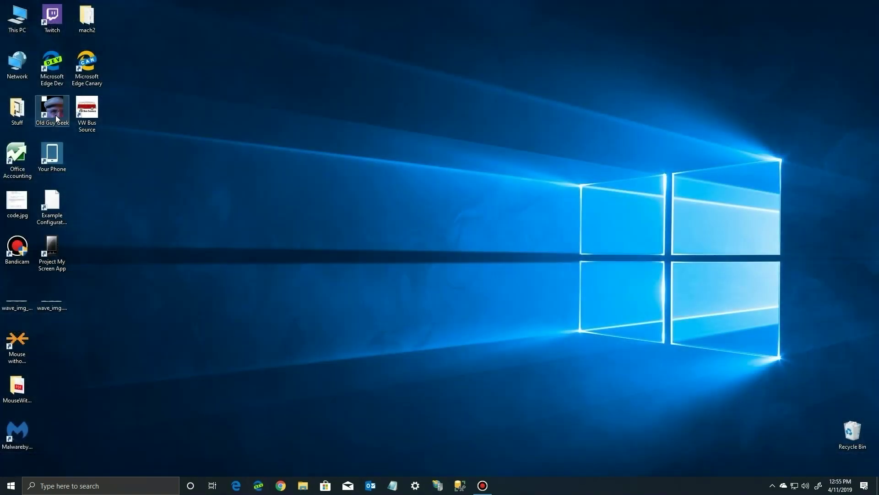
Pin the Old Guy Geek desktop shortcut to the taskbar and launch it from there
right_click(55, 114)
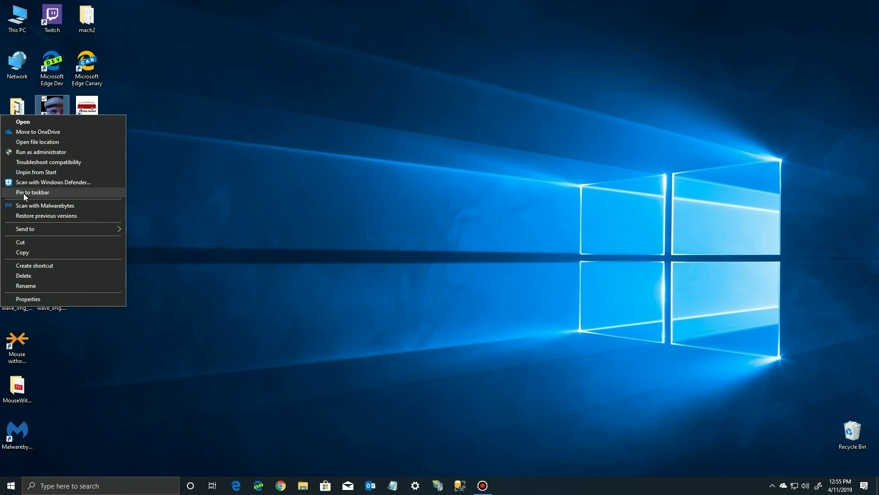
click(54, 191)
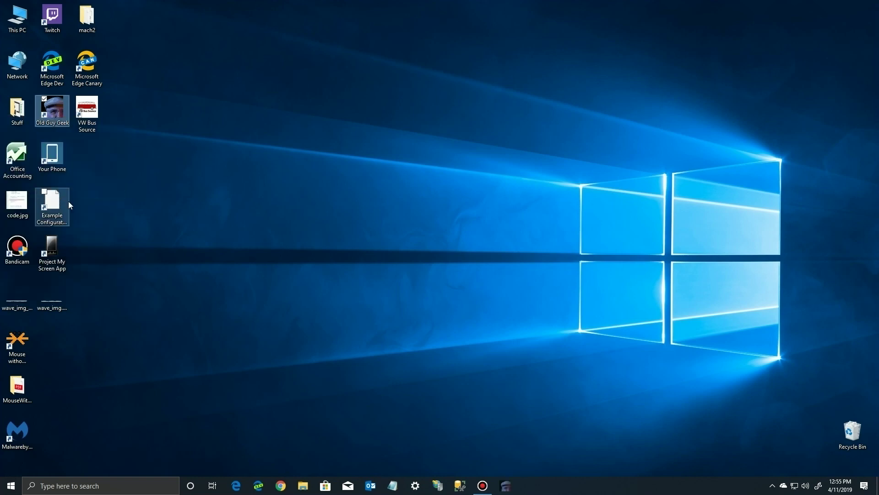
click(510, 491)
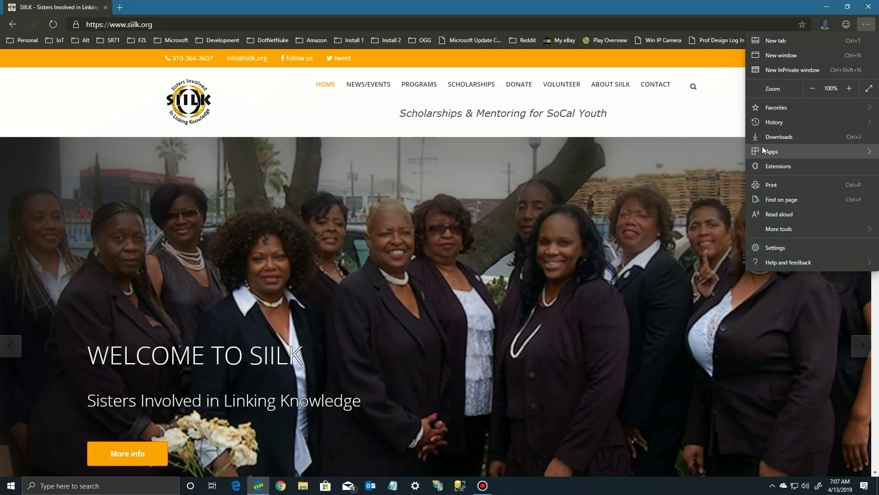
Install siilk.org as an app, trimming the name field to just SIILK
mouse_move(779, 151)
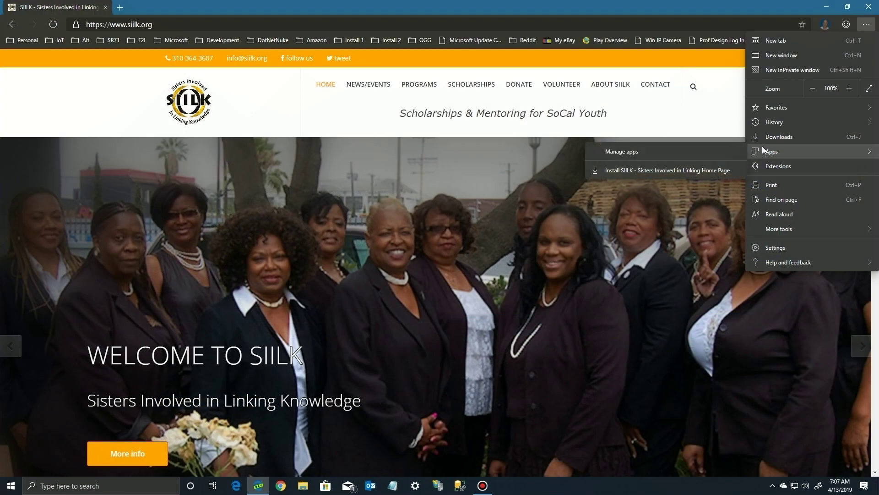
click(650, 171)
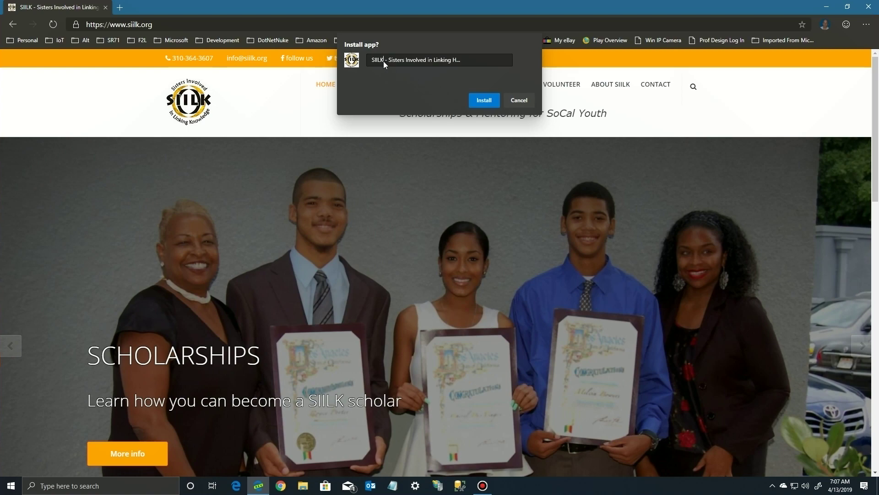
drag(383, 59, 480, 59)
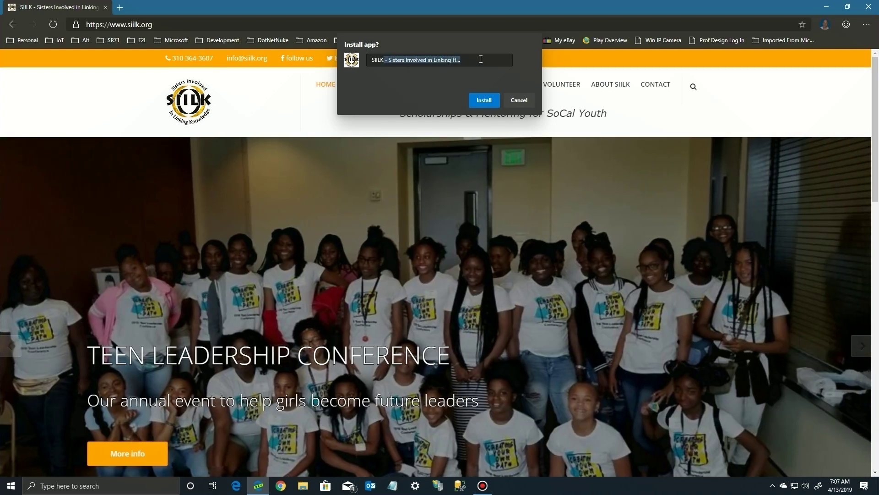
key(BackSpace)
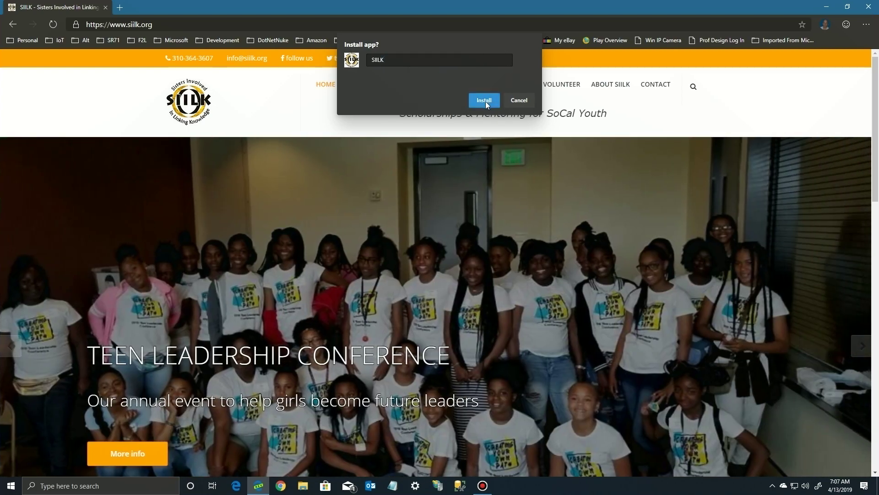
click(485, 102)
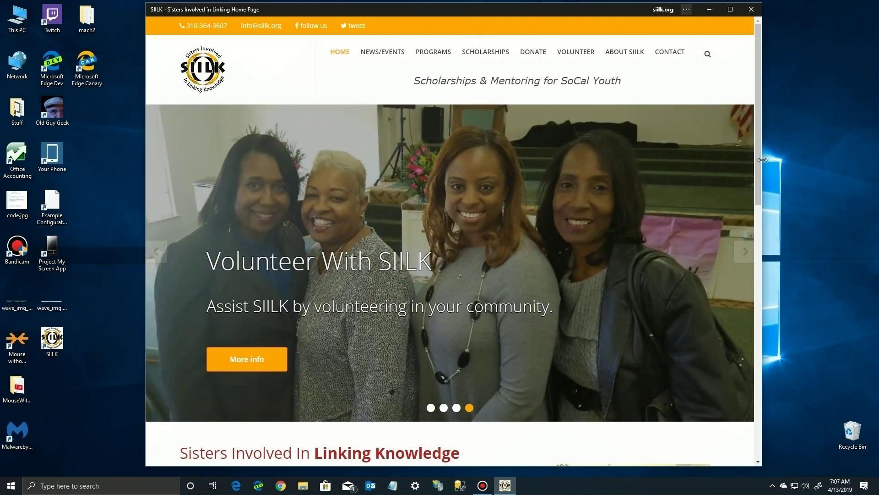
drag(763, 160, 562, 160)
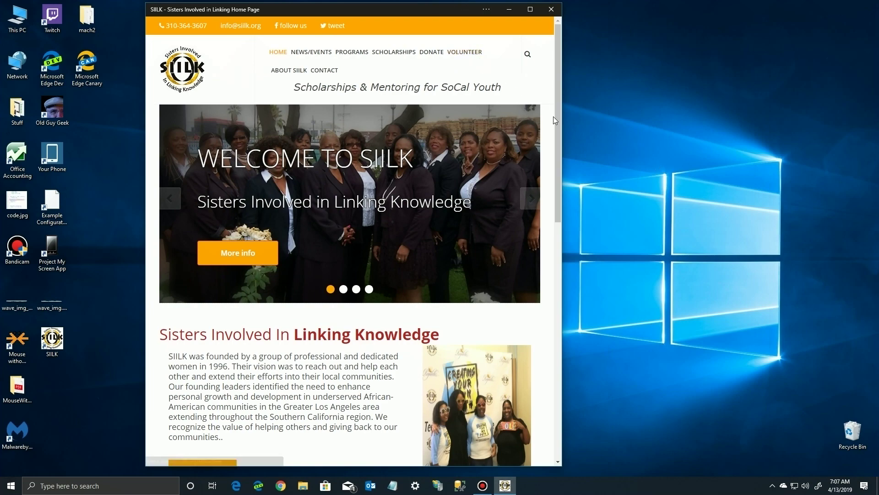
drag(562, 119, 394, 118)
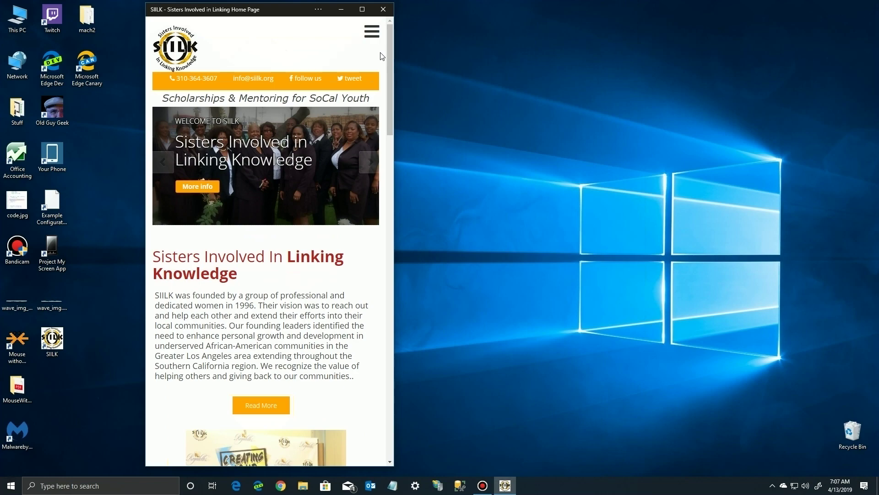
drag(395, 54, 734, 100)
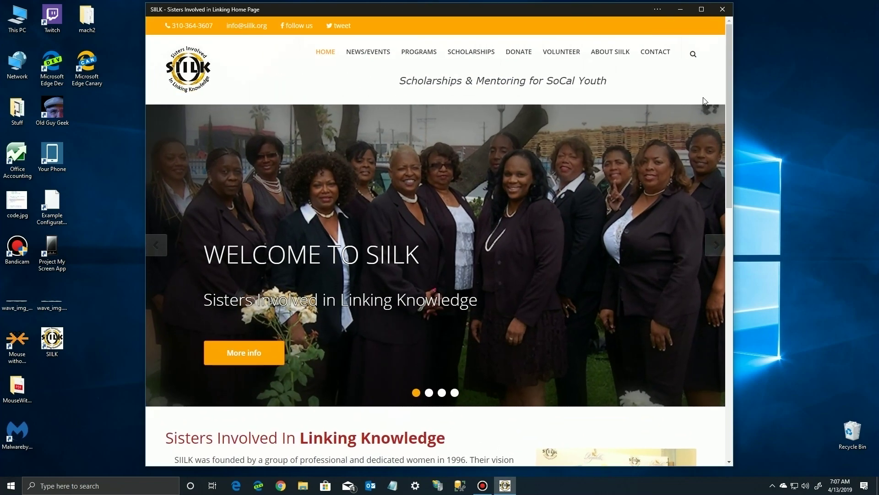
click(722, 9)
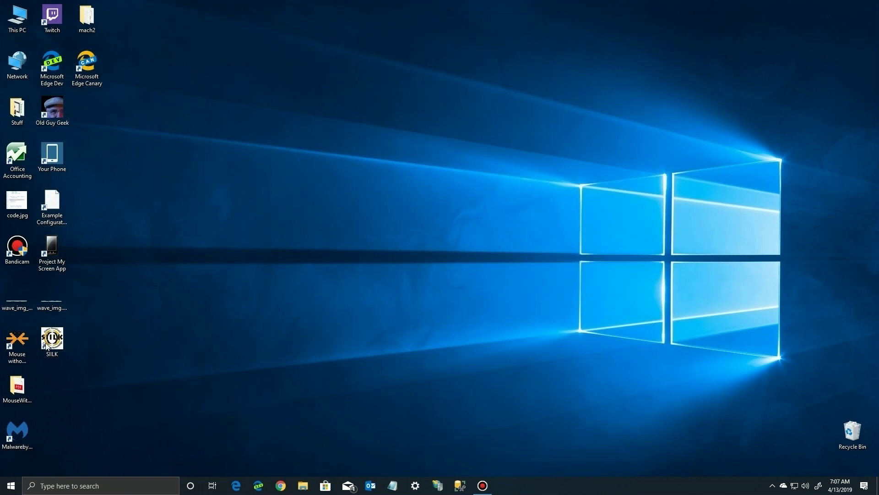
Pin SIILK to Start from the Start menu's All apps list
mouse_move(57, 349)
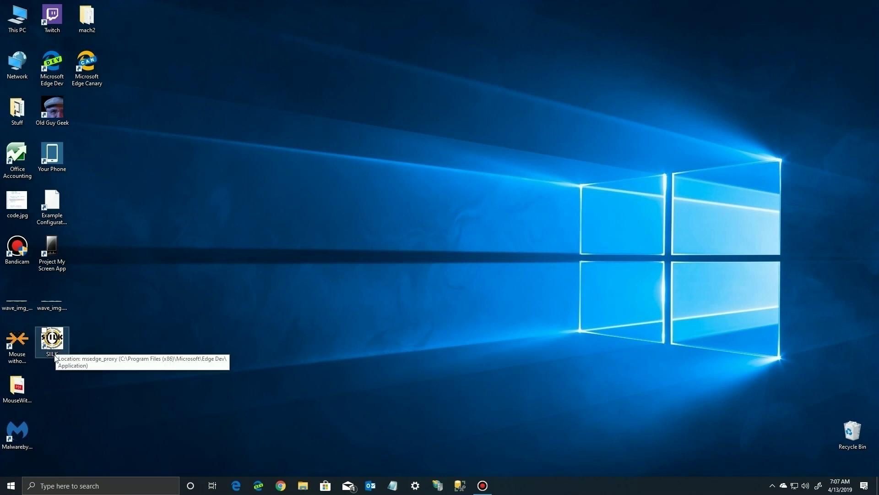
click(11, 485)
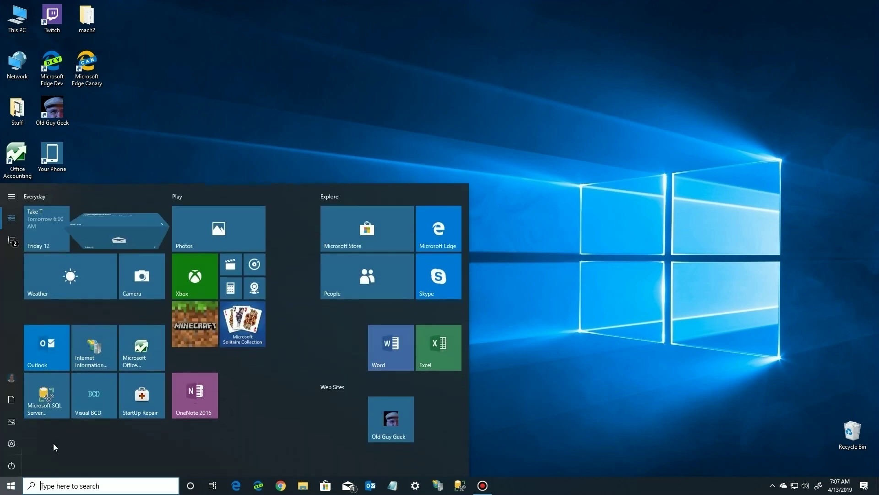
click(12, 240)
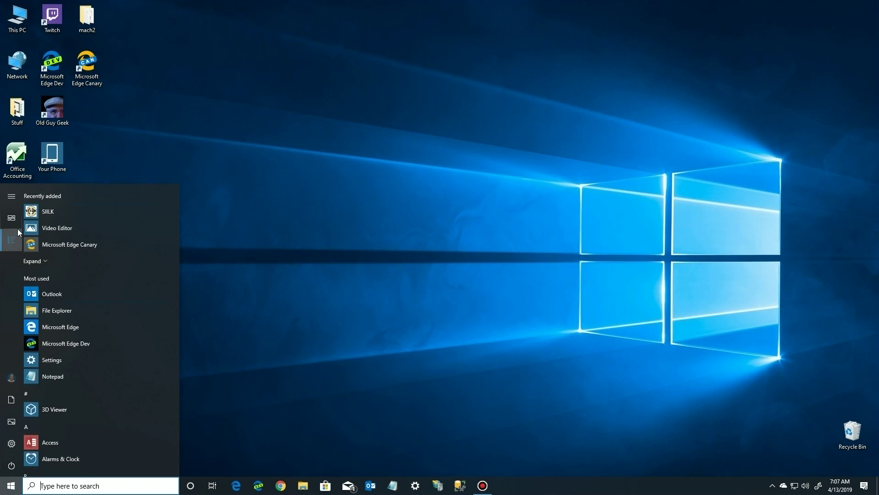
right_click(46, 212)
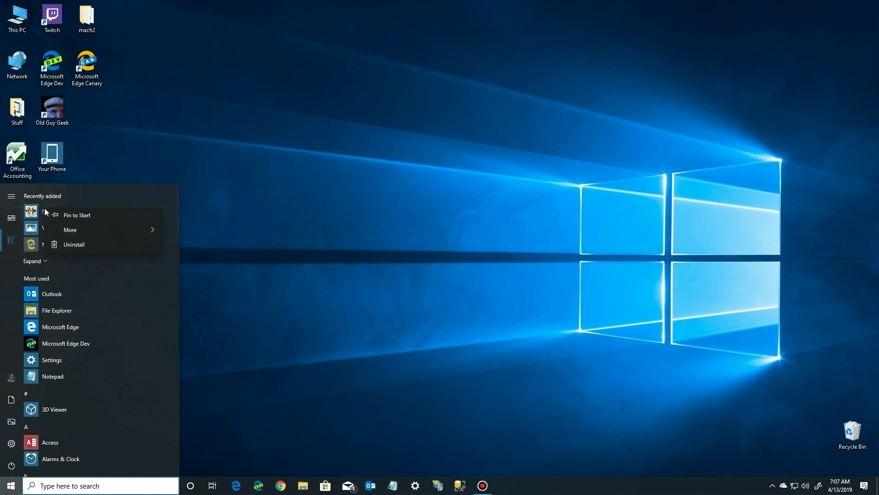
click(75, 217)
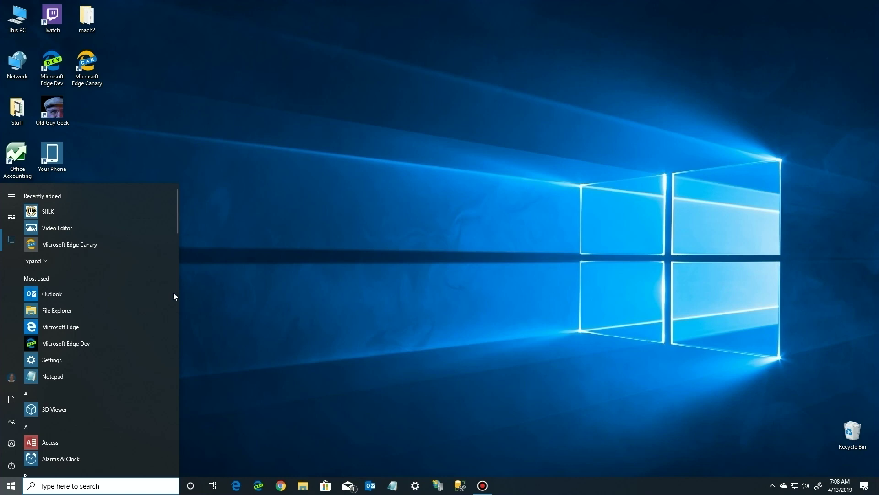
Move the SIILK tile into the Web Sites group beside Old Guy Geek
click(8, 486)
click(8, 487)
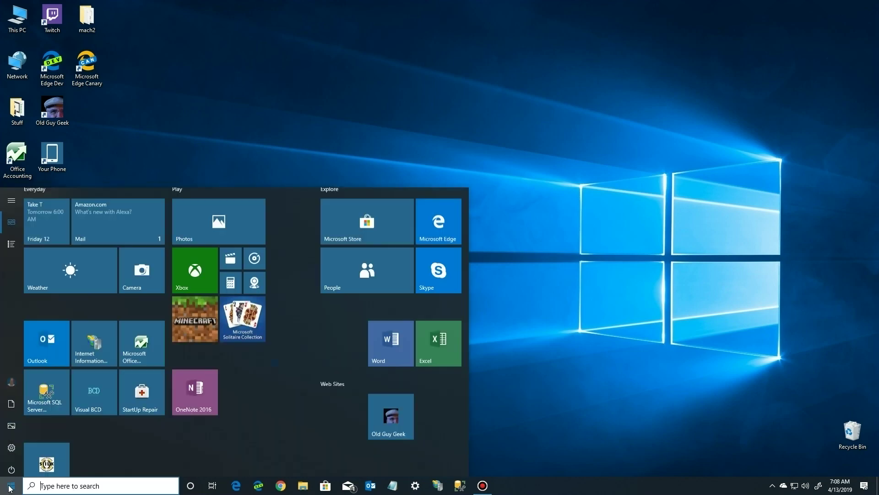
drag(40, 450, 341, 405)
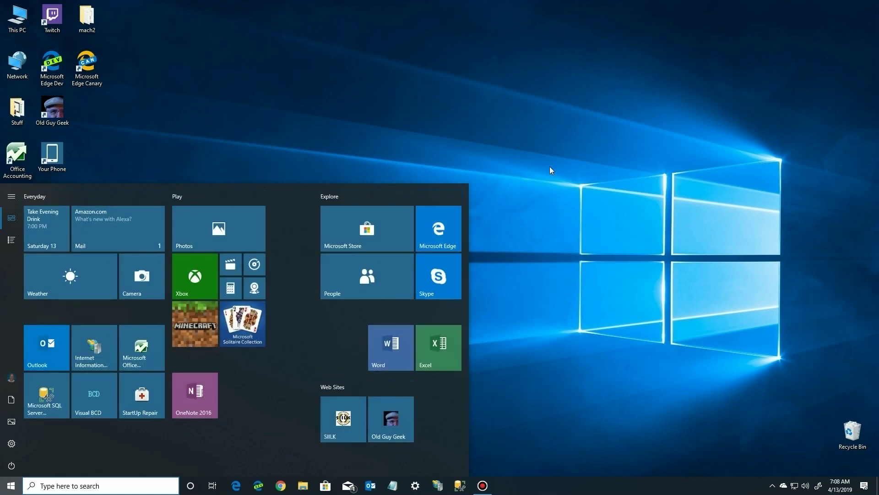
click(537, 192)
Launch Edge Dev and open its Apps > Manage apps page of installed apps
click(258, 486)
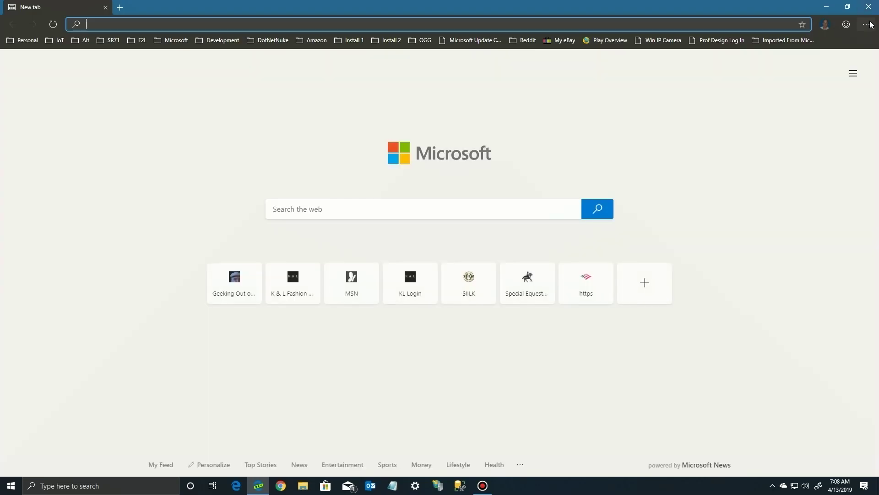
click(867, 24)
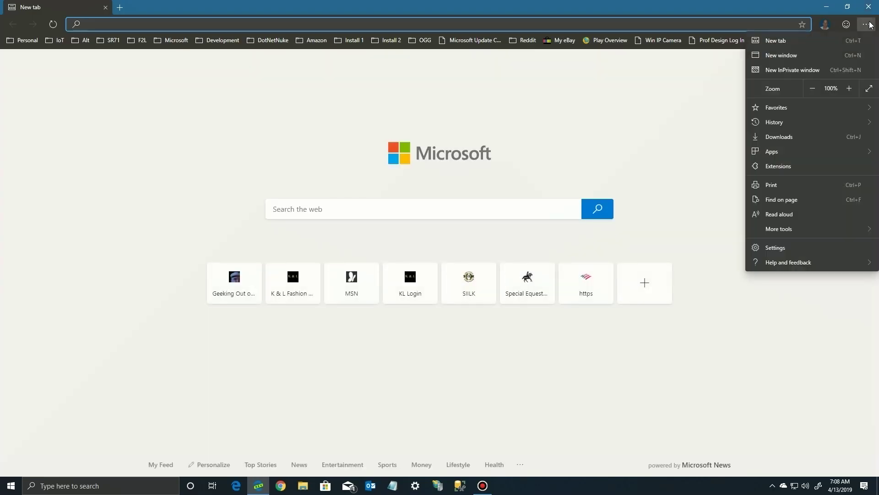
mouse_move(770, 155)
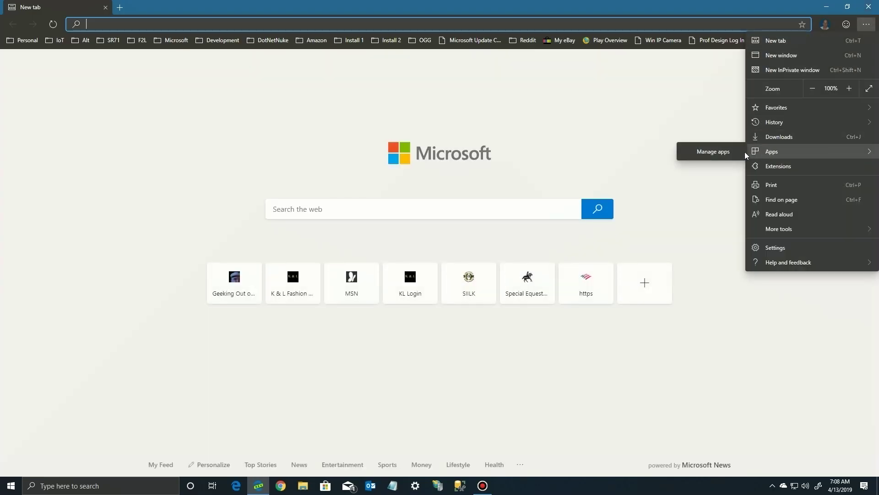
click(714, 151)
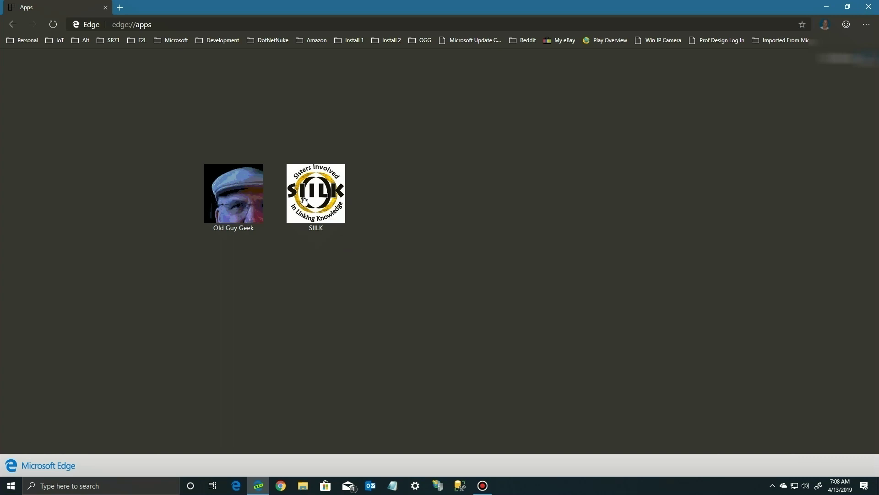
Look at the SIILK app's context options, dismiss them, and close the browser window
right_click(303, 196)
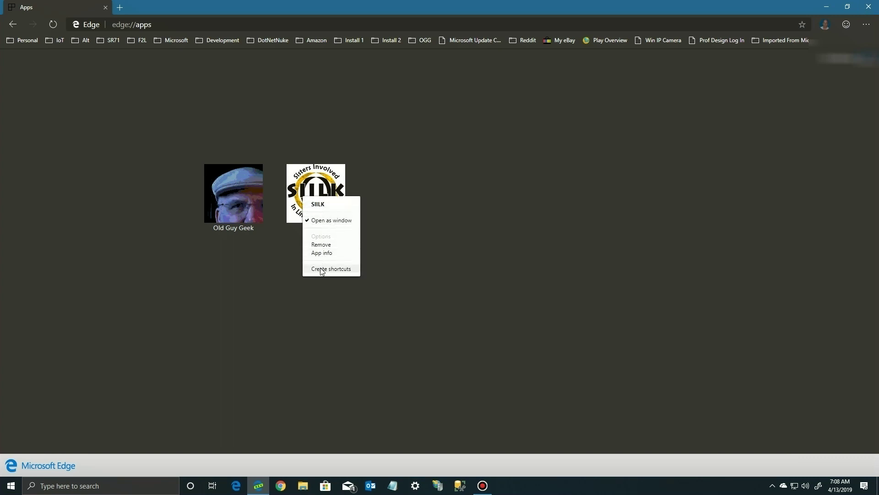
click(272, 142)
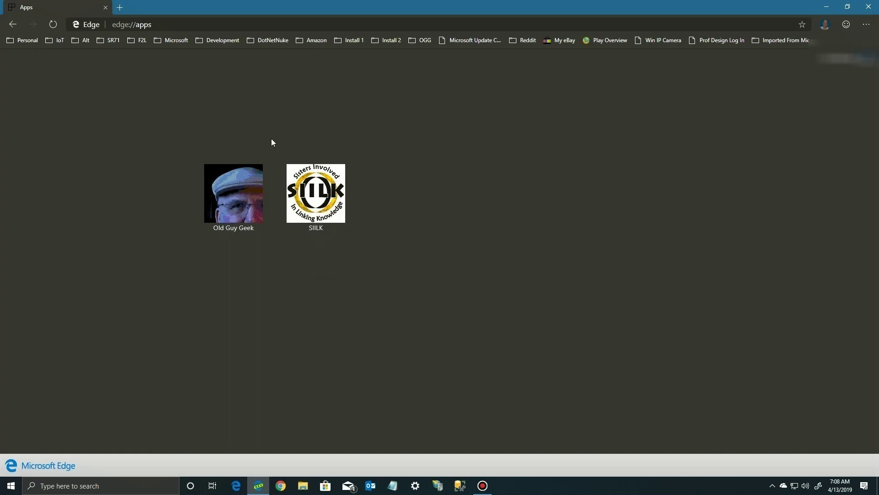
click(866, 10)
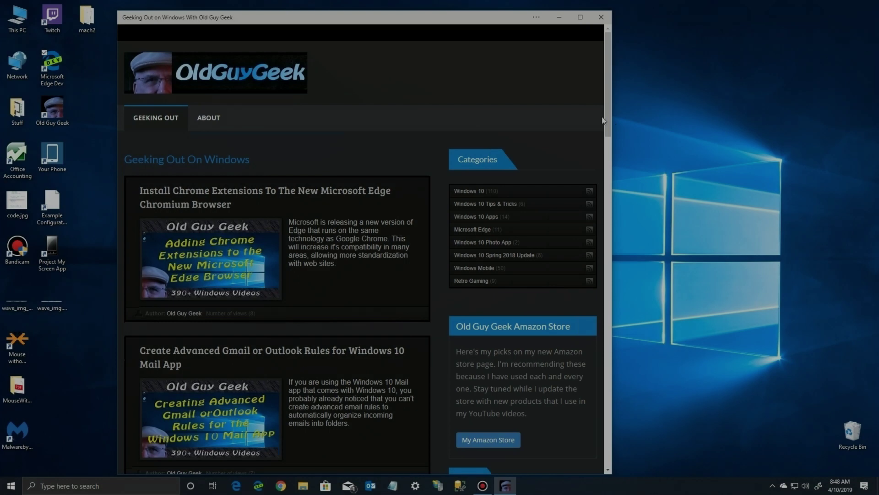